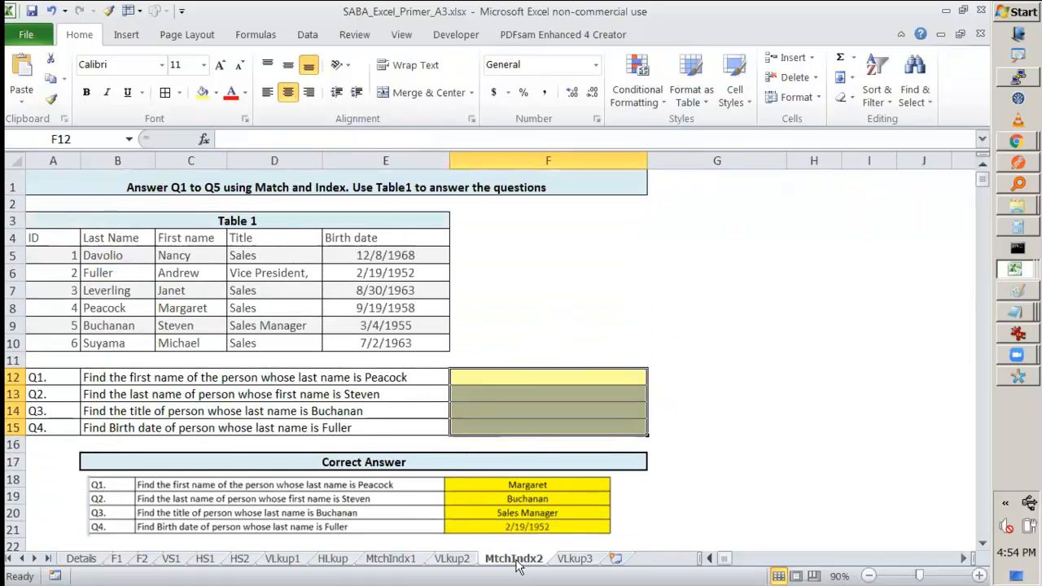
# Step: Browse the MtchIndx1 and MtchIndx2 sheets on the way to the VLkup3 exercise
pyautogui.click(389, 560)
pyautogui.click(521, 562)
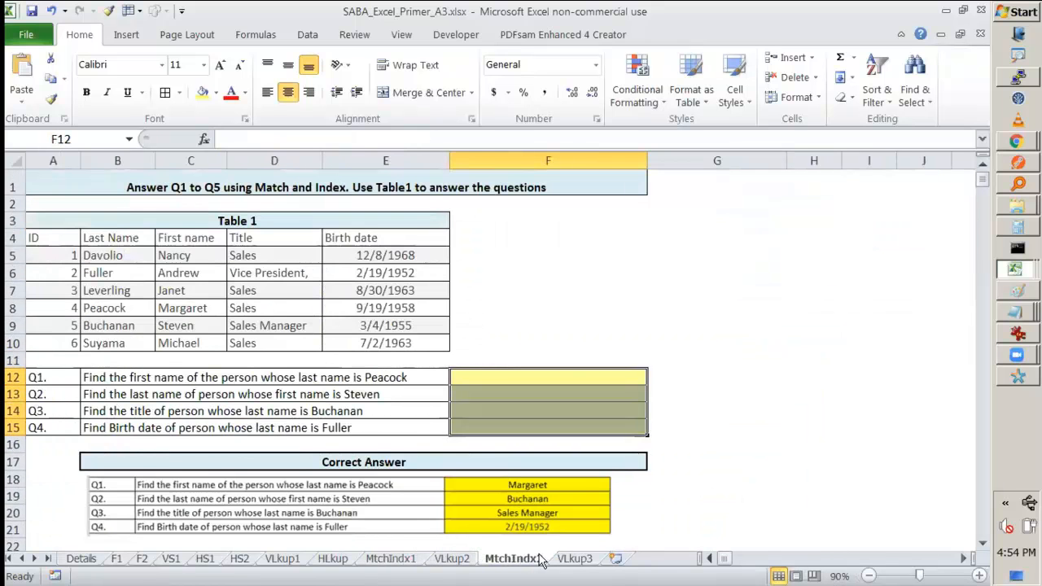
pyautogui.click(406, 561)
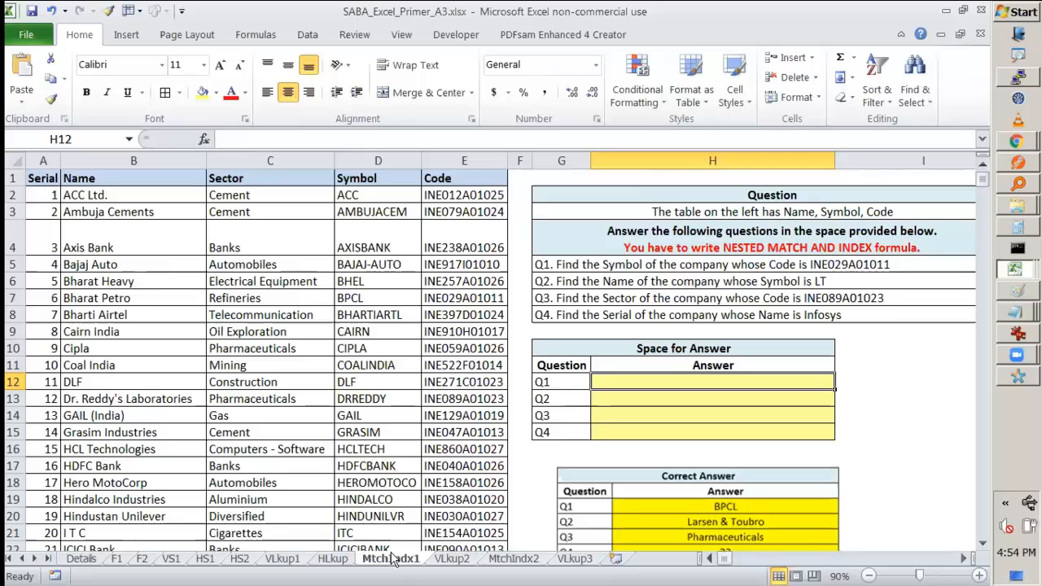
pyautogui.click(501, 561)
# Step: Switch to the VLkup3 sheet and highlight the {2,4,3} column list in the formula
pyautogui.click(575, 559)
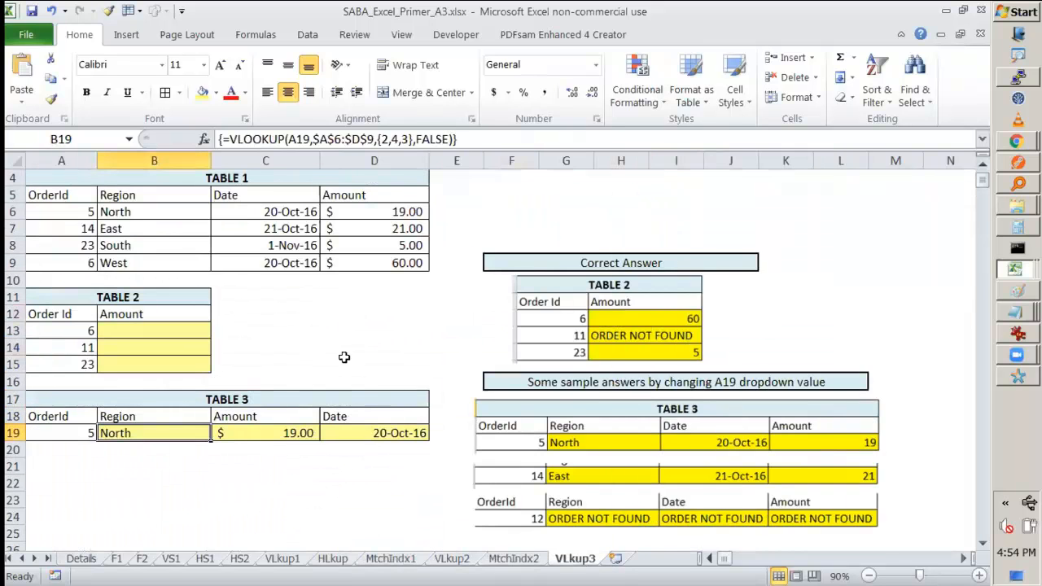
pyautogui.scroll(1, 348, 330)
pyautogui.scroll(-2, 352, 329)
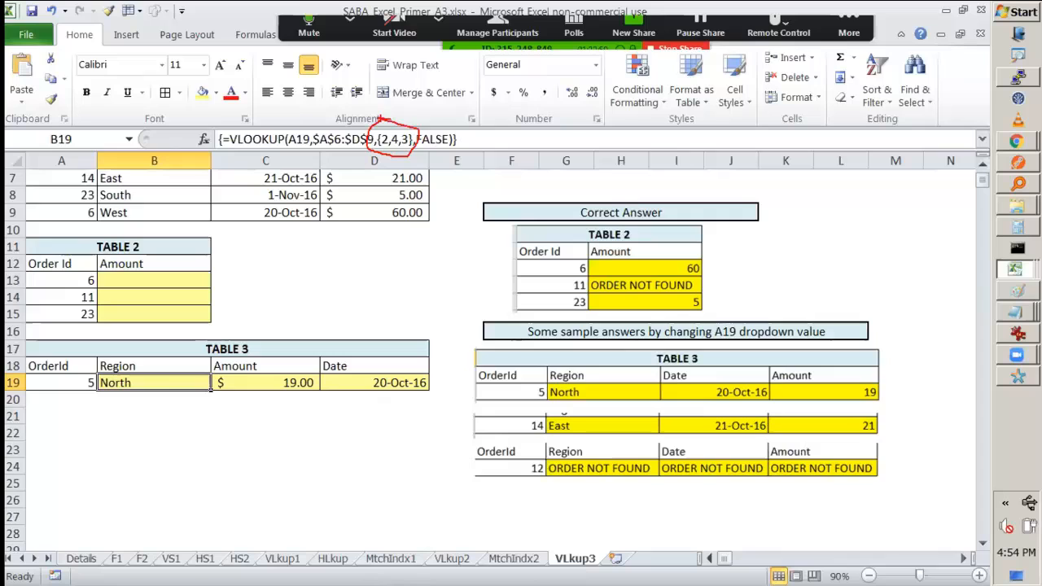
pyautogui.moveTo(415, 143); pyautogui.dragTo(425, 156)
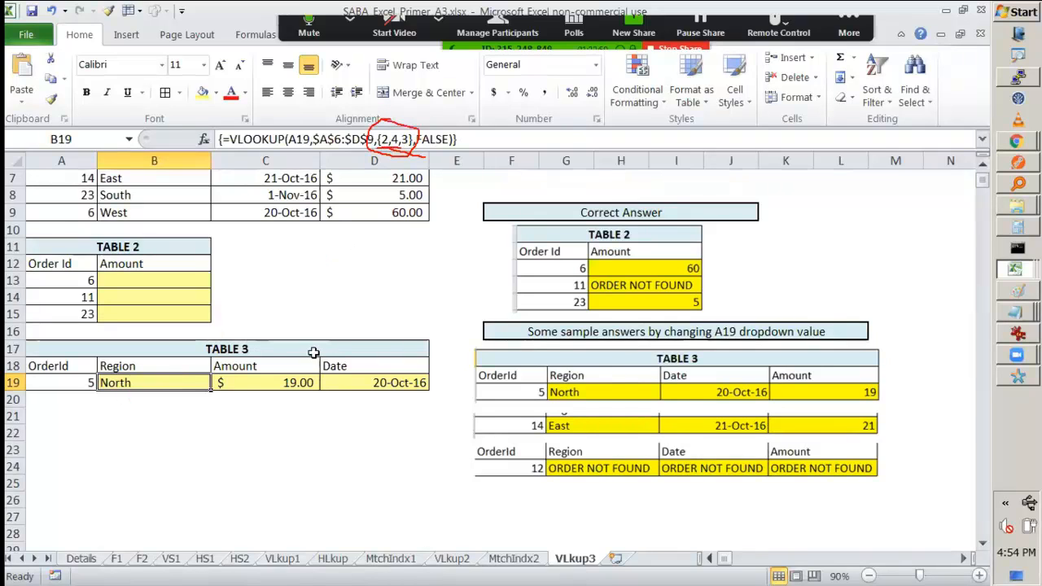
# Step: Pick order id 12 in the A19 dropdown so Region, Amount and Date return #N/A
pyautogui.click(65, 382)
pyautogui.click(103, 383)
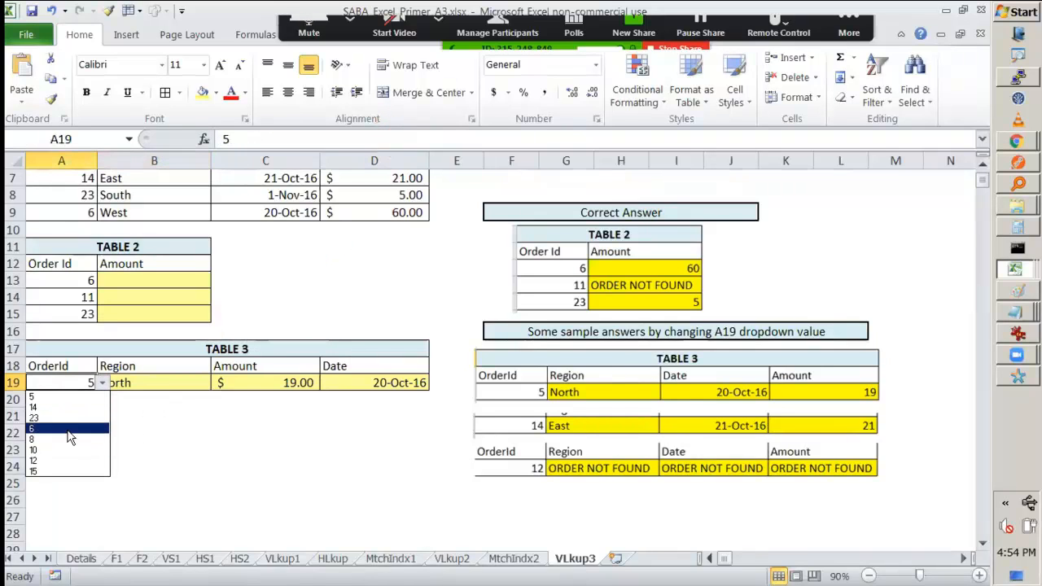
pyautogui.click(76, 418)
pyautogui.click(103, 383)
pyautogui.click(84, 461)
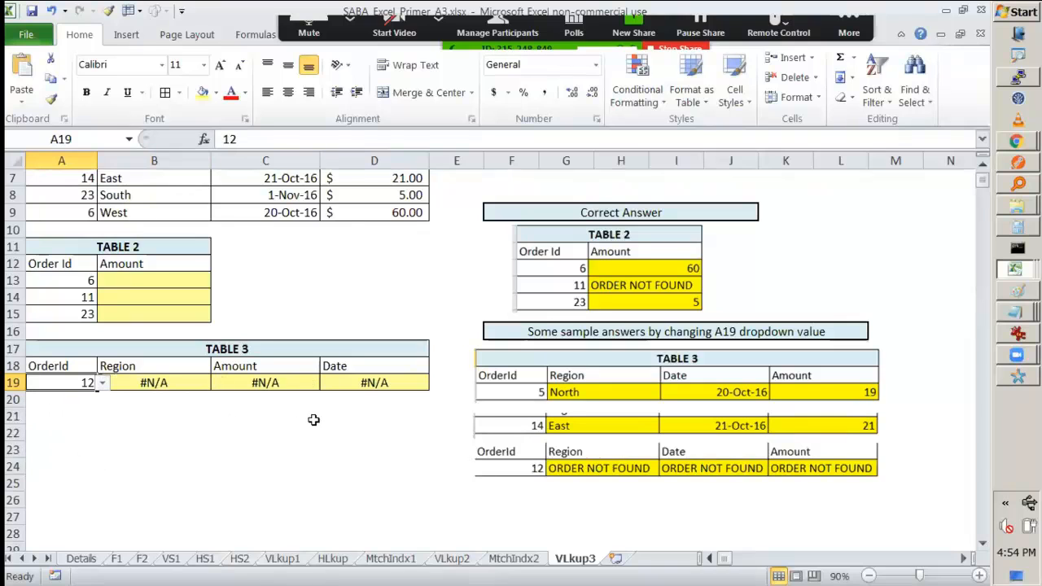
pyautogui.click(310, 433)
pyautogui.moveTo(314, 382); pyautogui.dragTo(366, 384)
pyautogui.scroll(2, 354, 447)
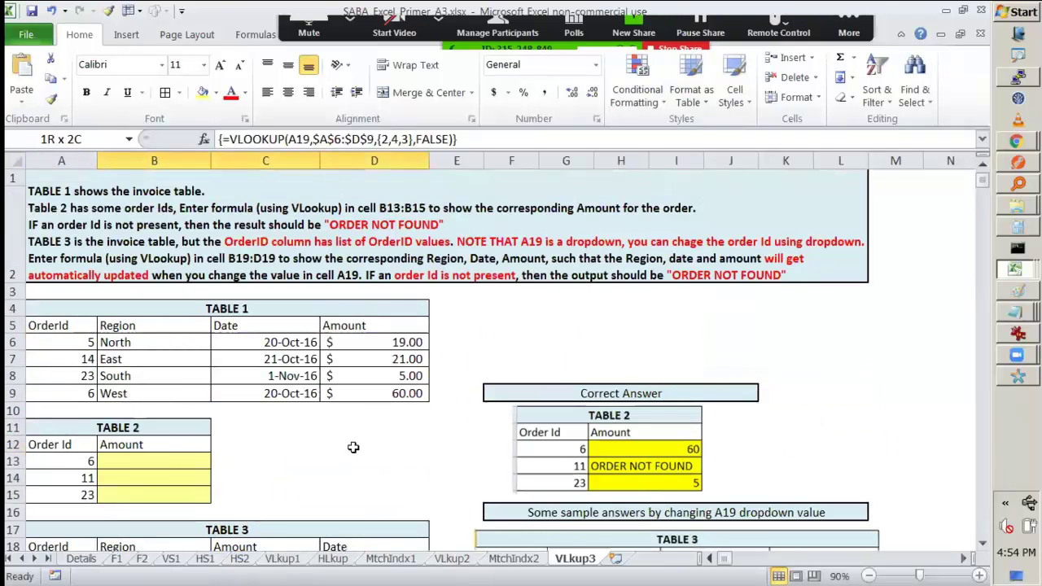
pyautogui.click(503, 326)
pyautogui.moveTo(476, 265)
pyautogui.mouseDown()
pyautogui.moveTo(401, 281)
pyautogui.moveTo(493, 295)
pyautogui.moveTo(471, 257)
pyautogui.moveTo(425, 290)
pyautogui.mouseUp()
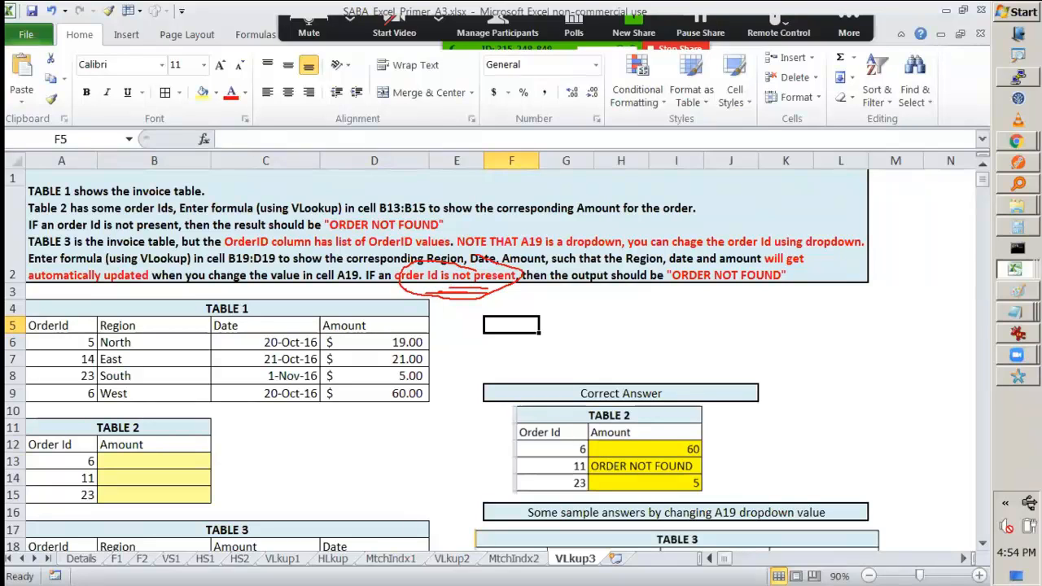
pyautogui.moveTo(681, 291)
pyautogui.mouseDown()
pyautogui.moveTo(746, 289)
pyautogui.moveTo(708, 249)
pyautogui.moveTo(703, 297)
pyautogui.mouseUp()
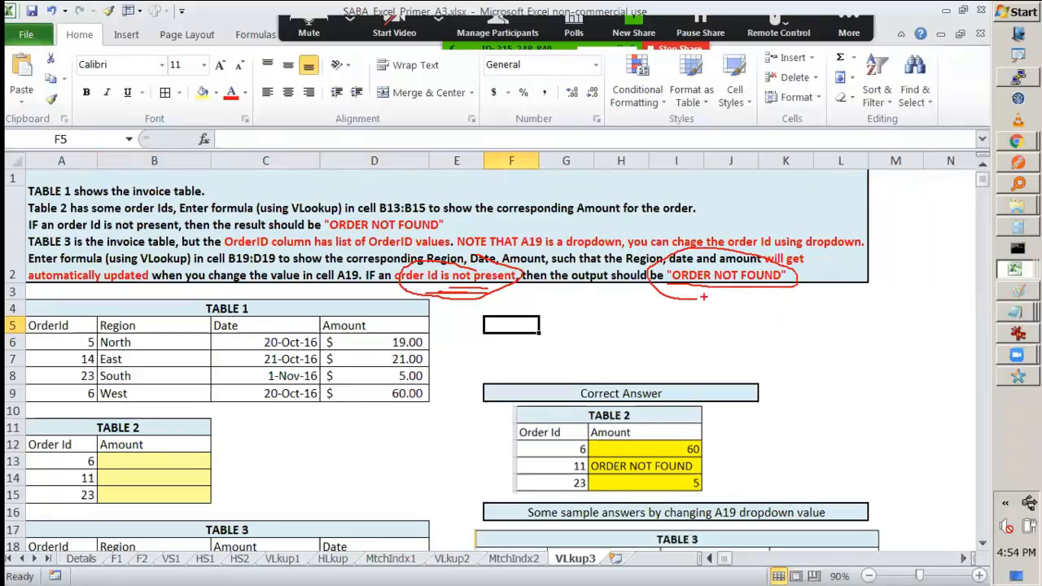
pyautogui.scroll(-3, 512, 391)
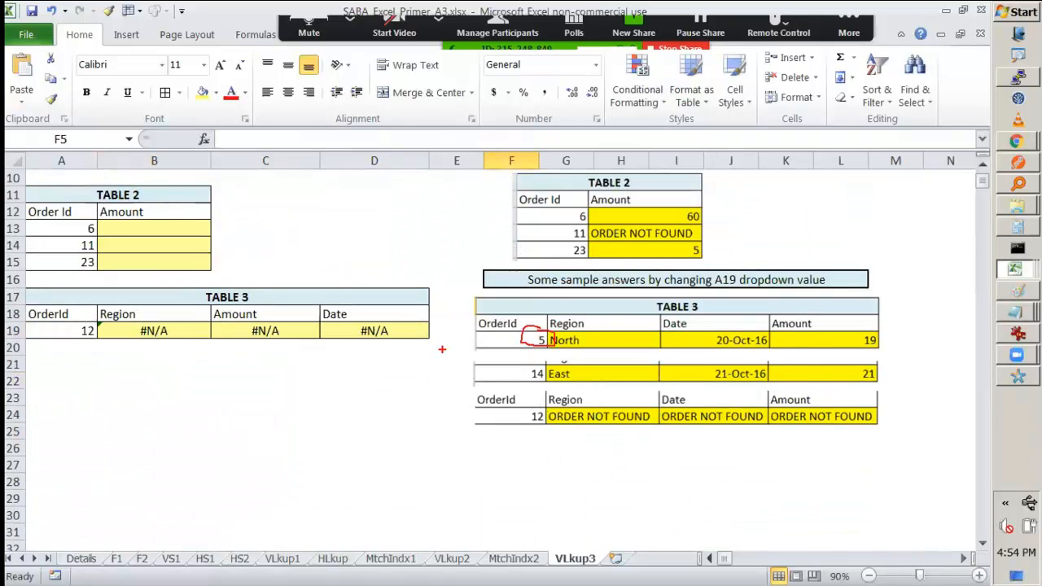
pyautogui.scroll(1, 598, 407)
pyautogui.scroll(1, 559, 407)
pyautogui.moveTo(82, 194); pyautogui.dragTo(94, 218)
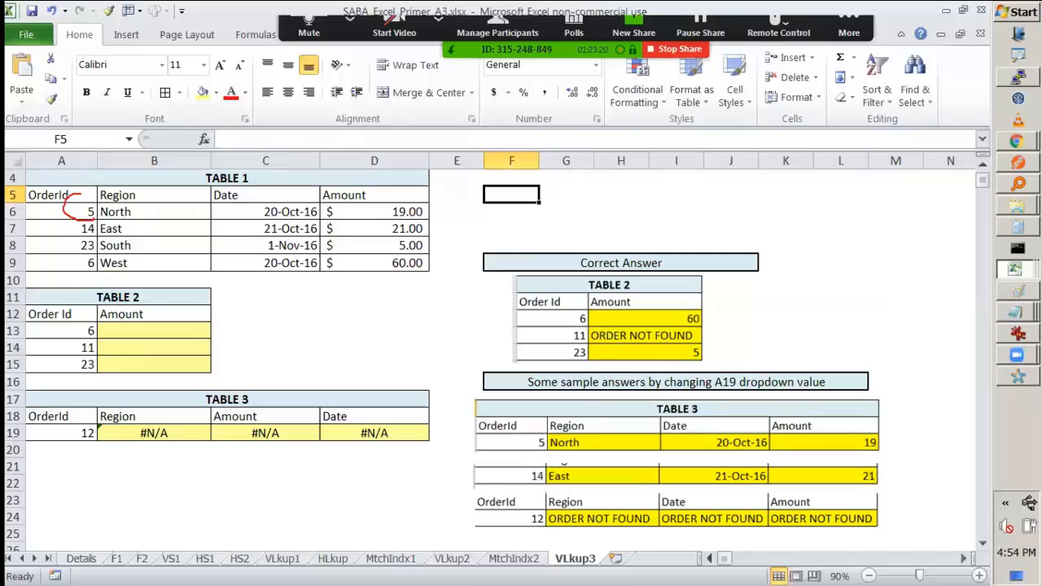
pyautogui.moveTo(547, 431); pyautogui.dragTo(583, 431)
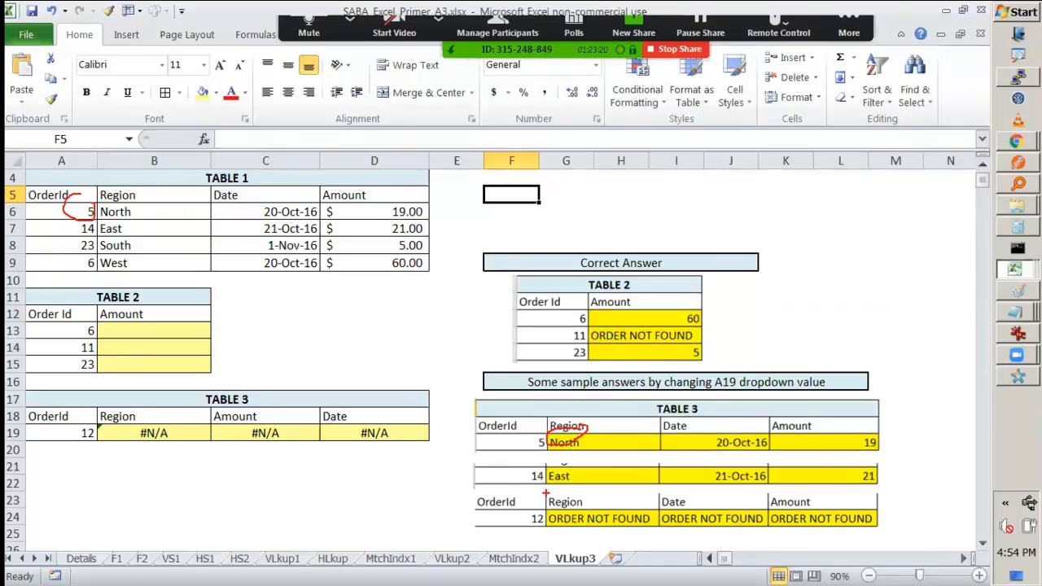
pyautogui.moveTo(677, 436); pyautogui.dragTo(719, 434)
pyautogui.moveTo(161, 194)
pyautogui.mouseDown()
pyautogui.moveTo(209, 168)
pyautogui.moveTo(305, 188)
pyautogui.mouseUp()
pyautogui.moveTo(213, 379); pyautogui.dragTo(320, 415)
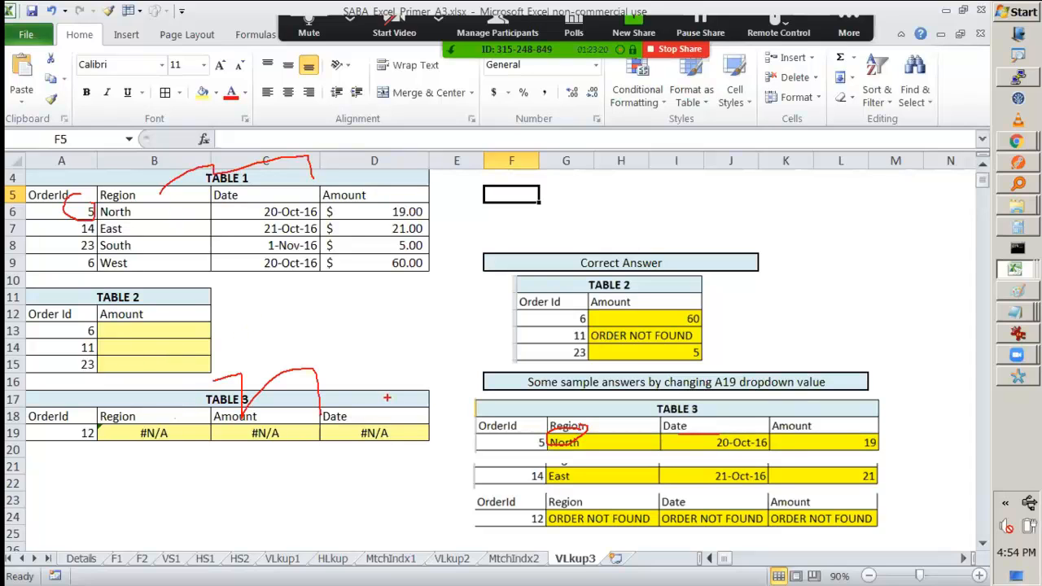
pyautogui.press('e')
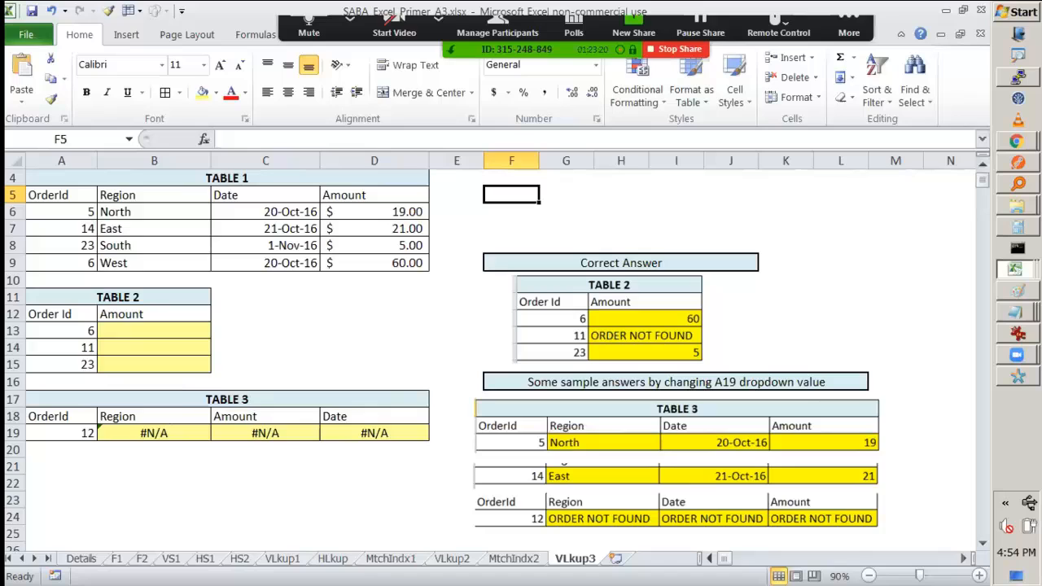
pyautogui.moveTo(172, 422); pyautogui.dragTo(415, 394)
pyautogui.moveTo(671, 446); pyautogui.dragTo(767, 524)
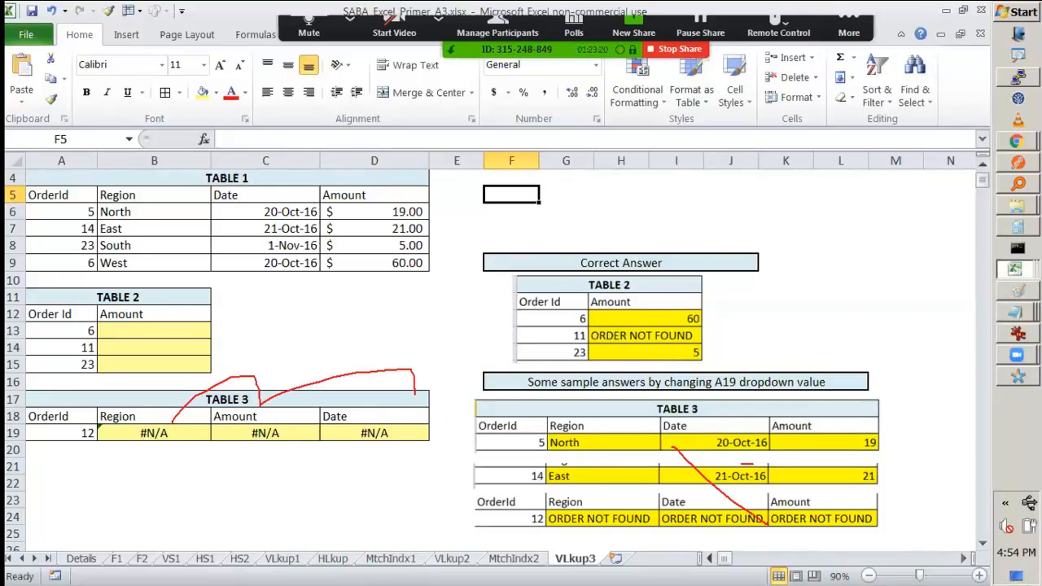
pyautogui.moveTo(754, 464); pyautogui.dragTo(664, 516)
pyautogui.press('e')
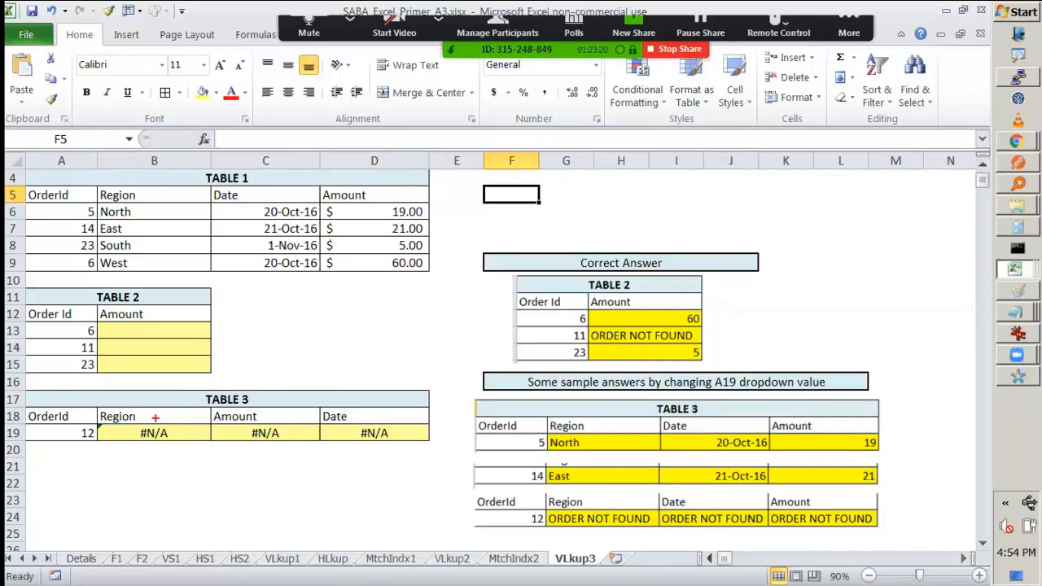
pyautogui.moveTo(97, 425)
pyautogui.mouseDown()
pyautogui.moveTo(64, 436)
pyautogui.moveTo(103, 432)
pyautogui.mouseUp()
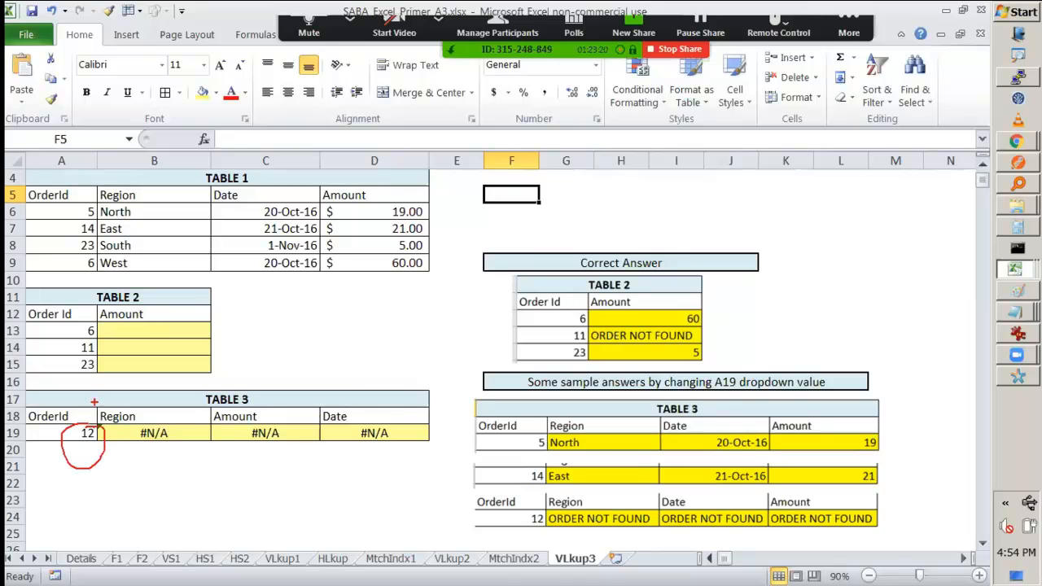
pyautogui.moveTo(45, 257); pyautogui.dragTo(55, 277)
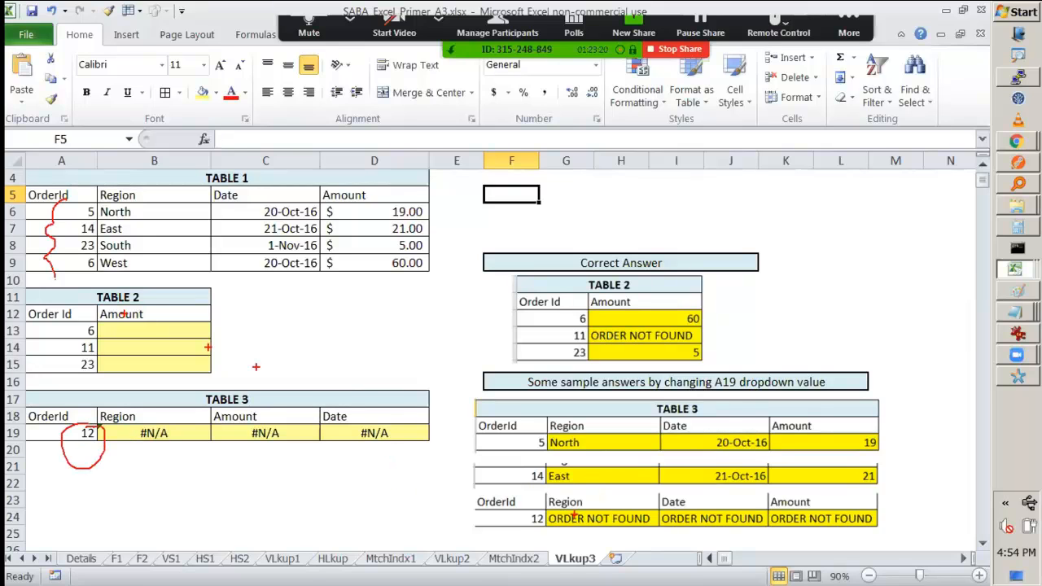
pyautogui.moveTo(574, 514)
pyautogui.mouseDown()
pyautogui.moveTo(611, 528)
pyautogui.moveTo(766, 502)
pyautogui.moveTo(648, 514)
pyautogui.mouseUp()
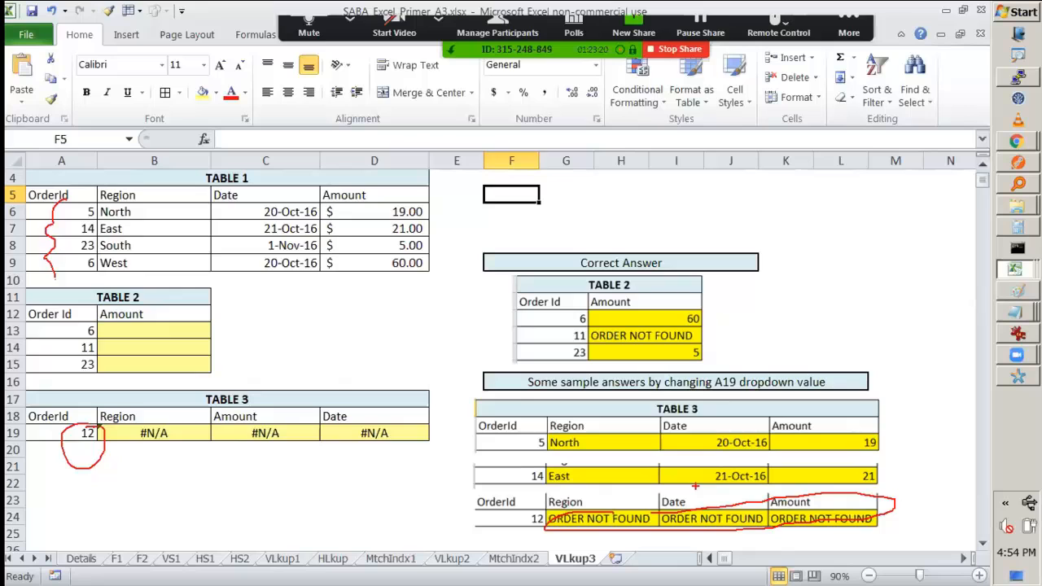
# Step: Wrap B19's VLOOKUP in IFERROR returning "order not found" and re-enter it as an array formula
pyautogui.doubleClick(133, 433)
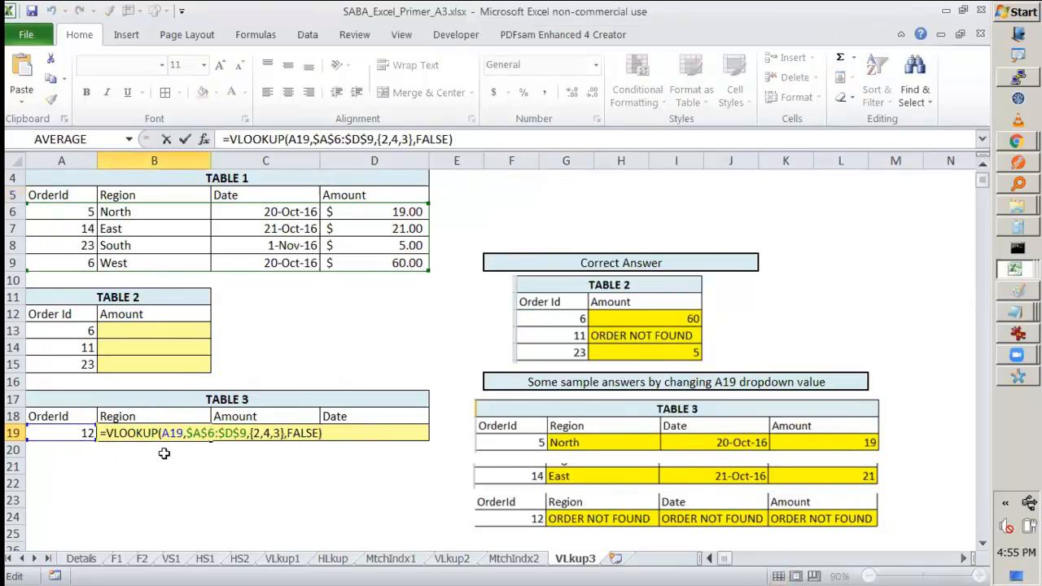
pyautogui.write('IF')
pyautogui.press('Down')
pyautogui.press('Tab')
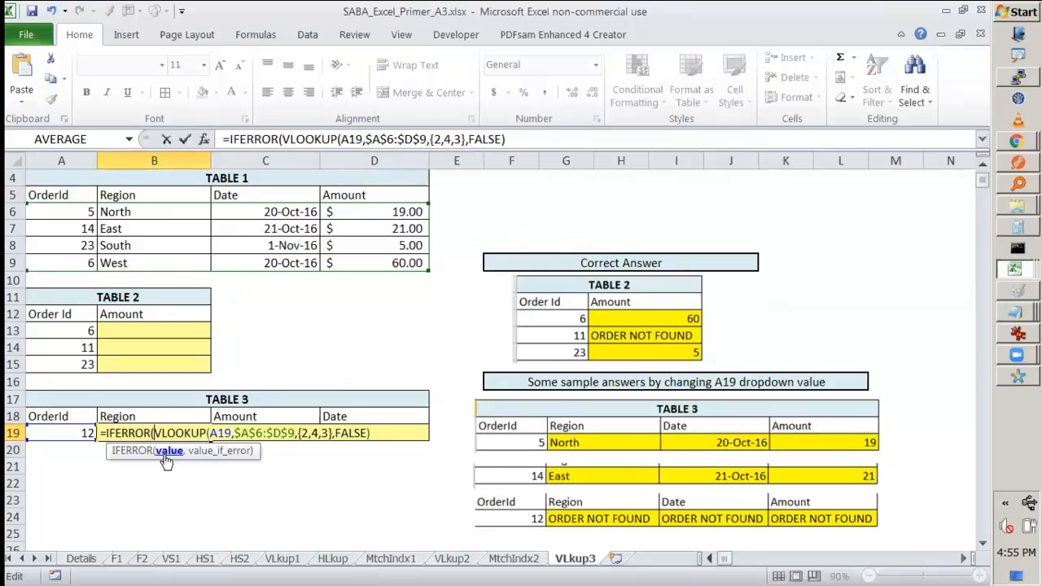
pyautogui.press('End')
pyautogui.write(',"order')
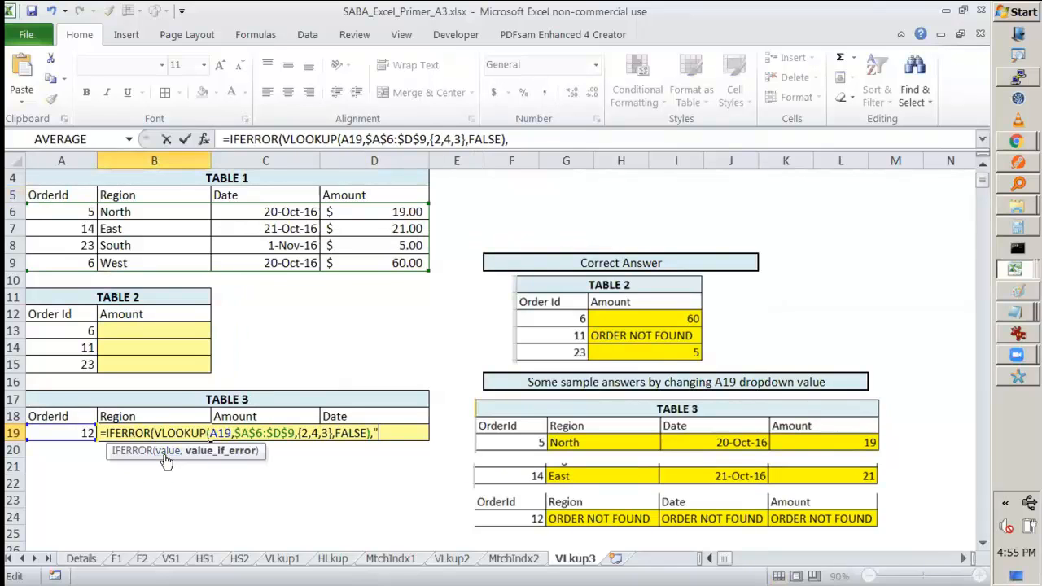
pyautogui.write(' not fou')
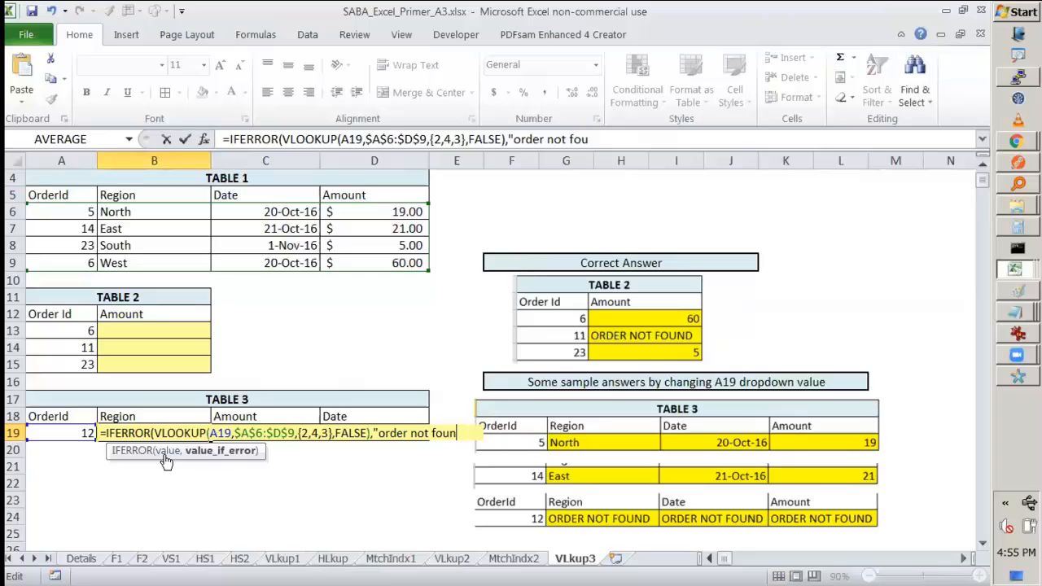
pyautogui.write('nd")')
pyautogui.hotkey('ctrl', 'shift', 'Return')
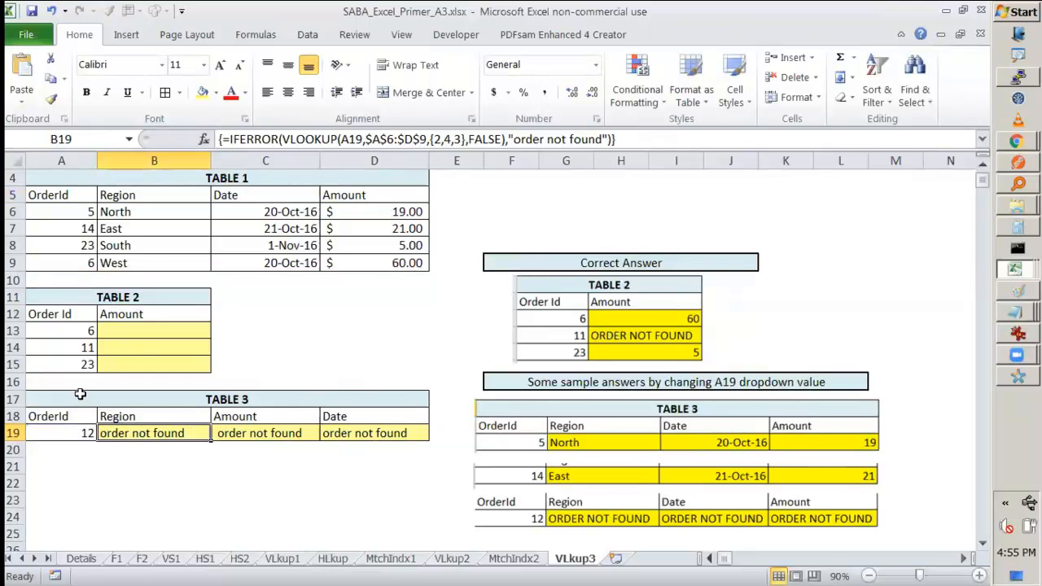
# Step: Test the lookup with order ids 5 and 8 from the A19 dropdown
pyautogui.click(57, 435)
pyautogui.click(102, 433)
pyautogui.click(79, 452)
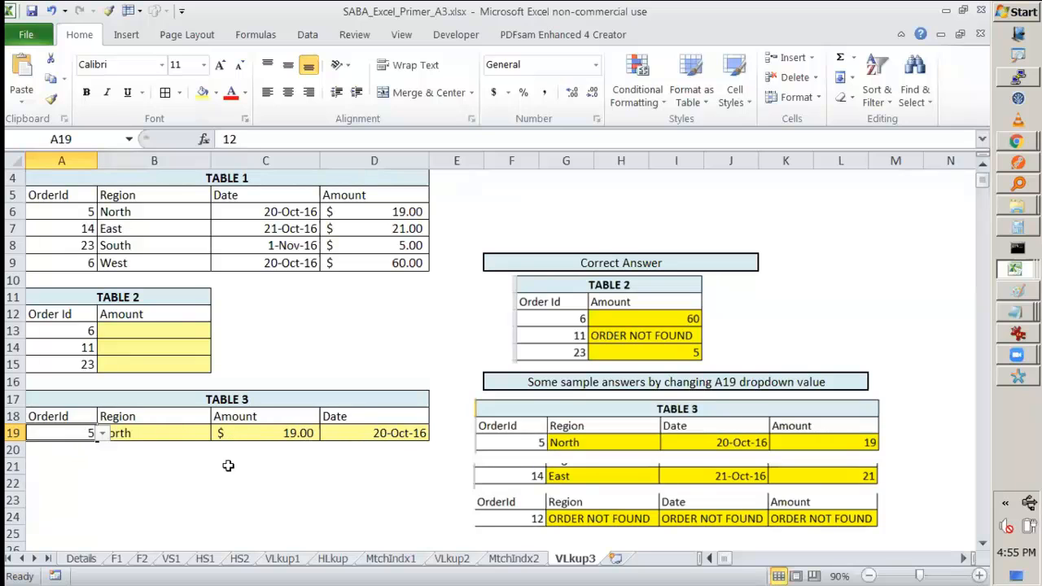
pyautogui.click(151, 450)
pyautogui.press('Down')
pyautogui.press('Down')
pyautogui.press('Down')
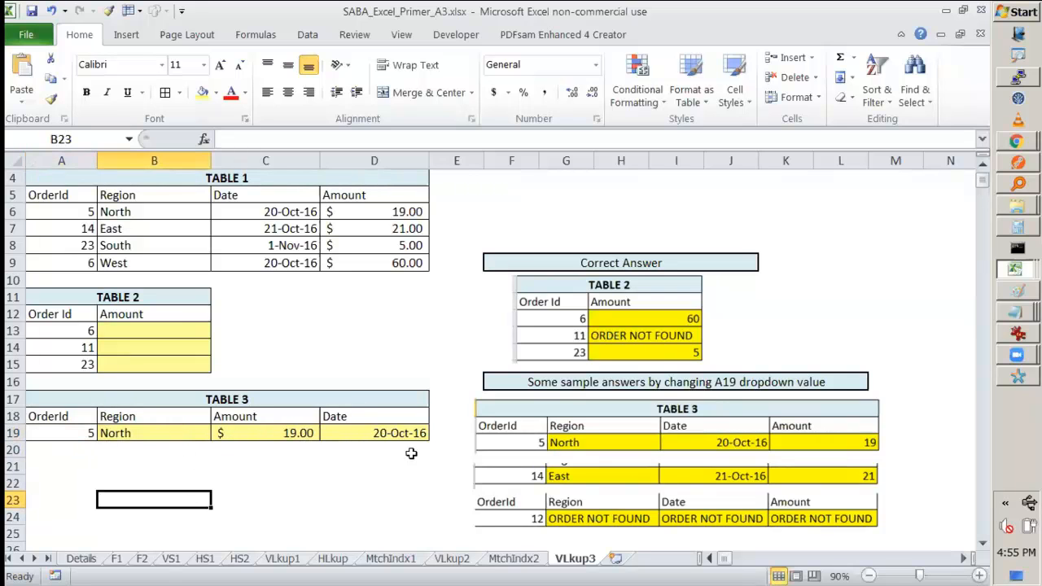
pyautogui.click(65, 433)
pyautogui.click(103, 448)
pyautogui.click(72, 430)
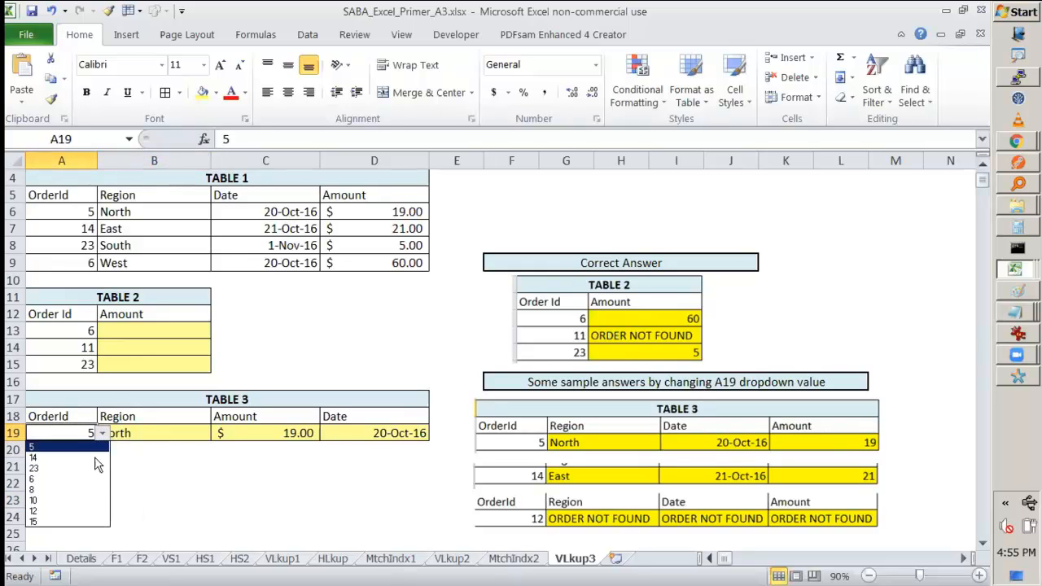
pyautogui.click(86, 492)
# Step: Set A19 to order id 23, returning South, $5.00, 1-Nov-16, and select B19:D19
pyautogui.click(102, 433)
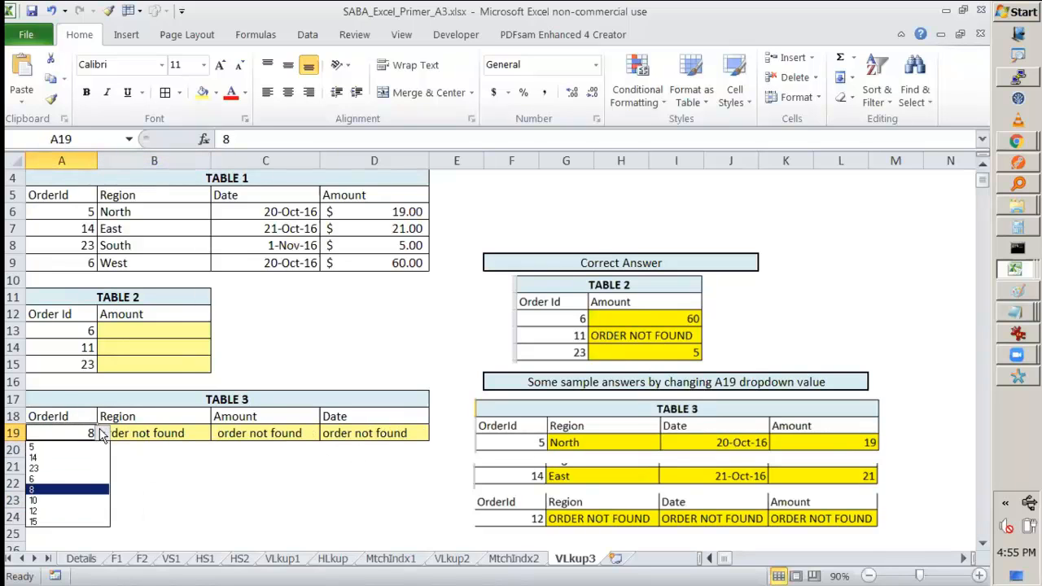
pyautogui.click(61, 468)
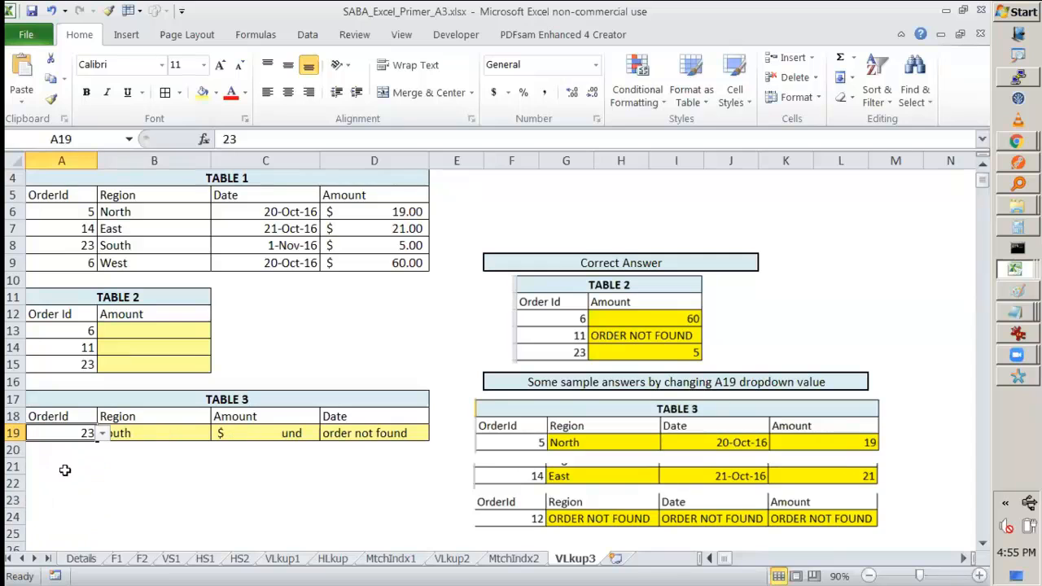
pyautogui.click(257, 489)
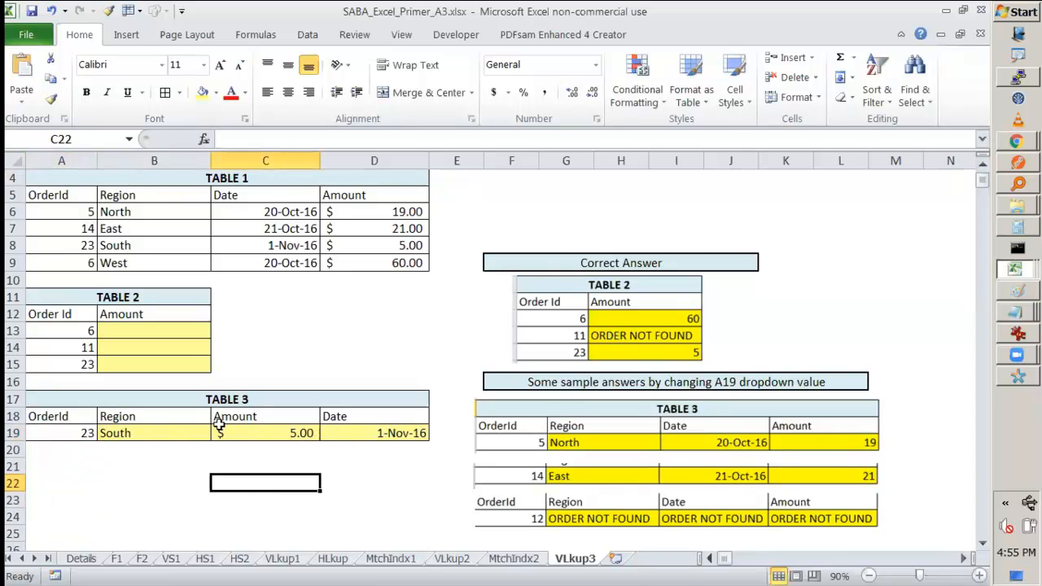
pyautogui.click(186, 447)
pyautogui.click(174, 429)
pyautogui.click(266, 487)
pyautogui.moveTo(159, 434); pyautogui.dragTo(393, 439)
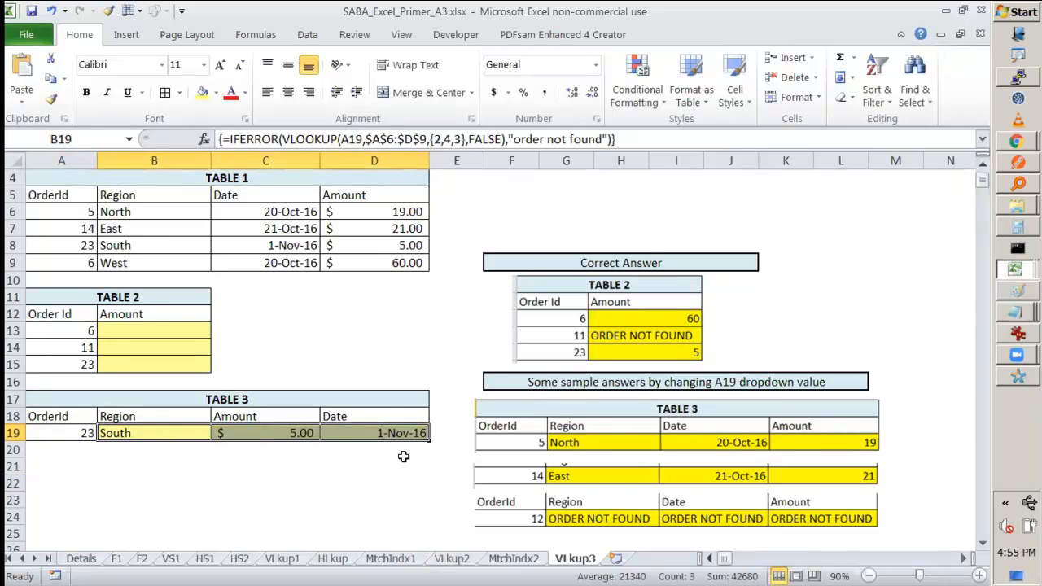